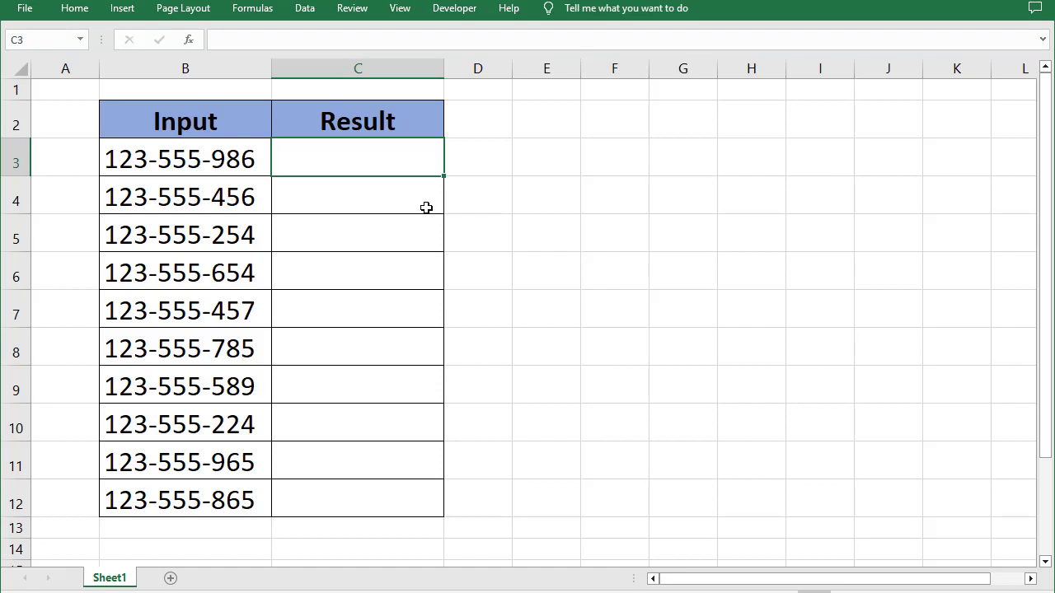
Enter =SUBSTITUTE(B3,"-","") in C3 so it shows 123555986
{"action": "type", "text": "=su"}
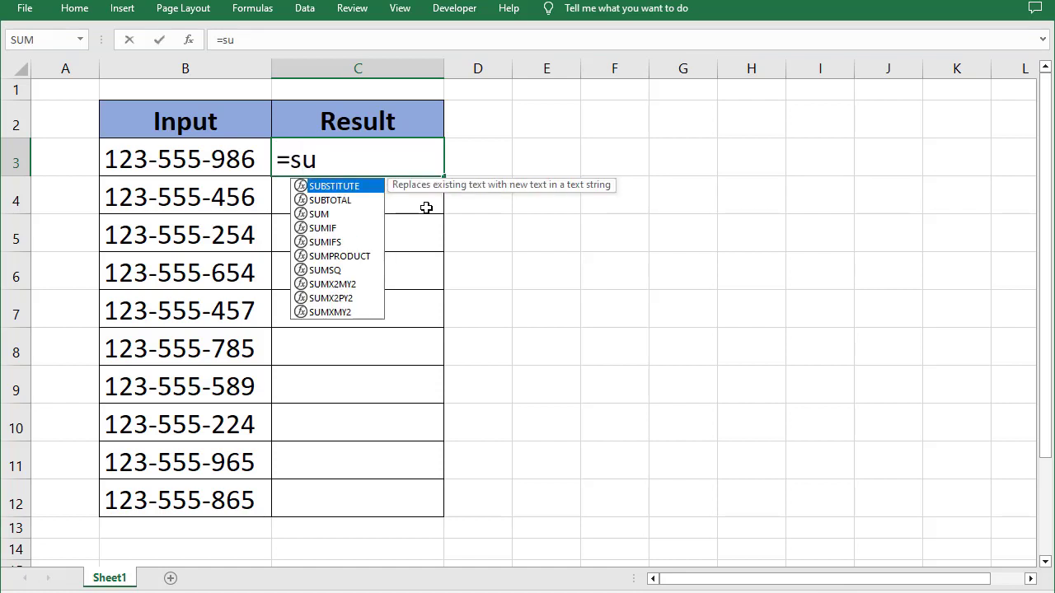
{"action": "double_click", "coordinate": [354, 187]}
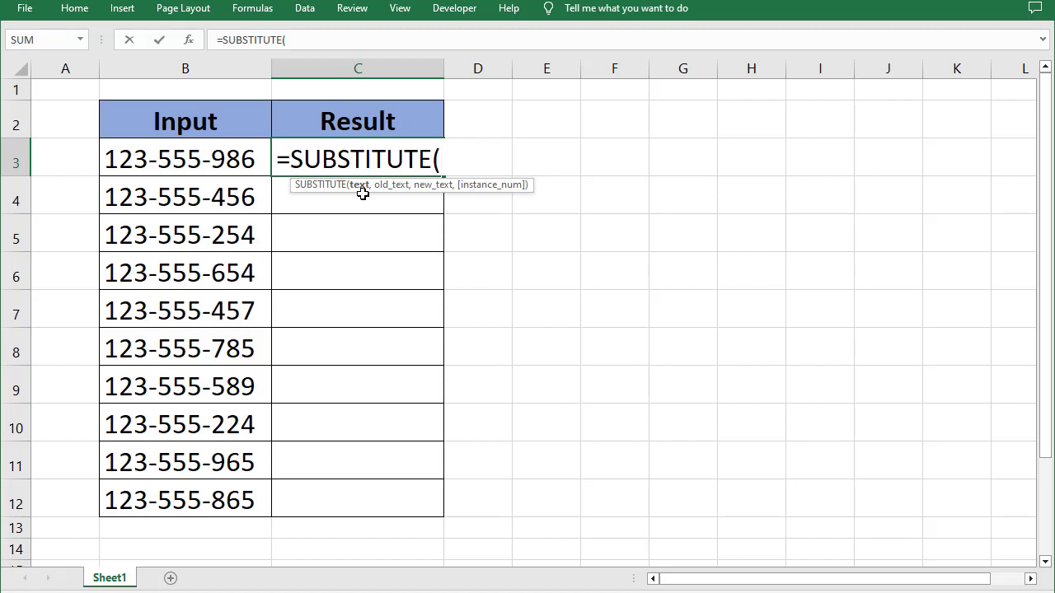
{"action": "left_click", "coordinate": [195, 169]}
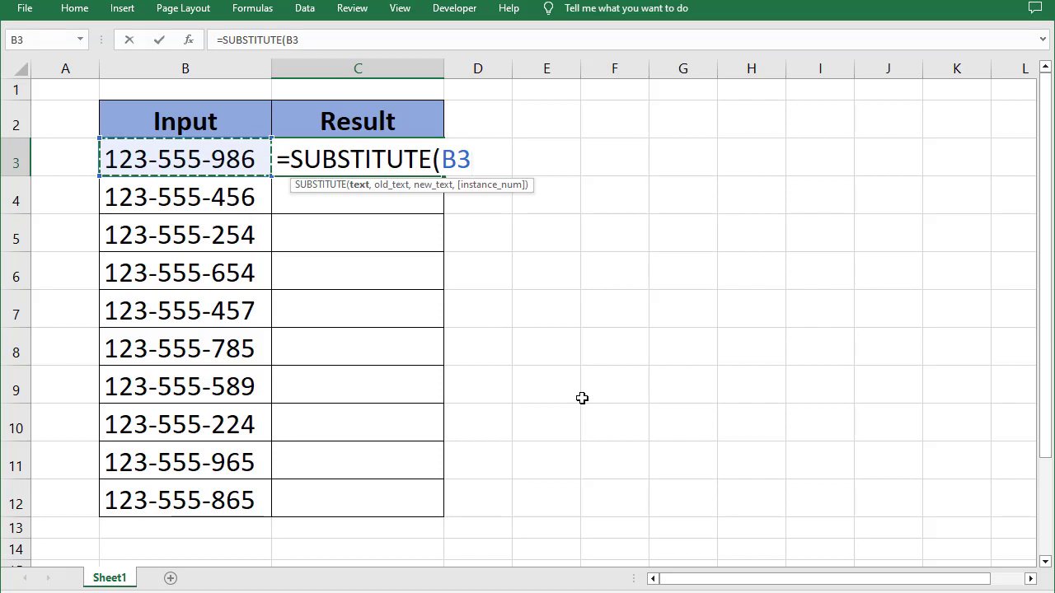
{"action": "type", "text": ","}
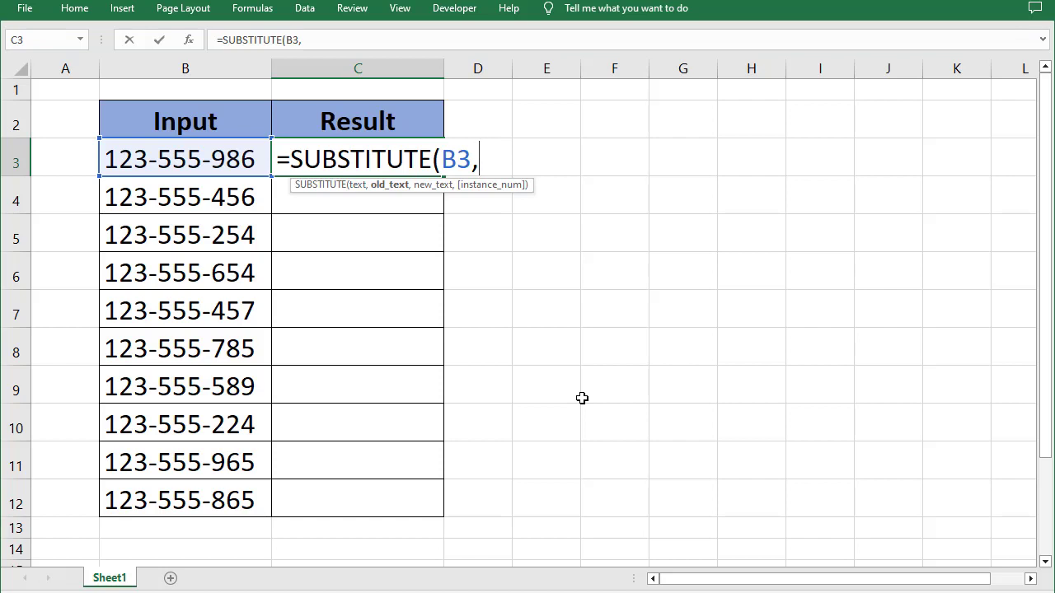
{"action": "type", "text": "\""}
{"action": "type", "text": "-\""}
{"action": "type", "text": ","}
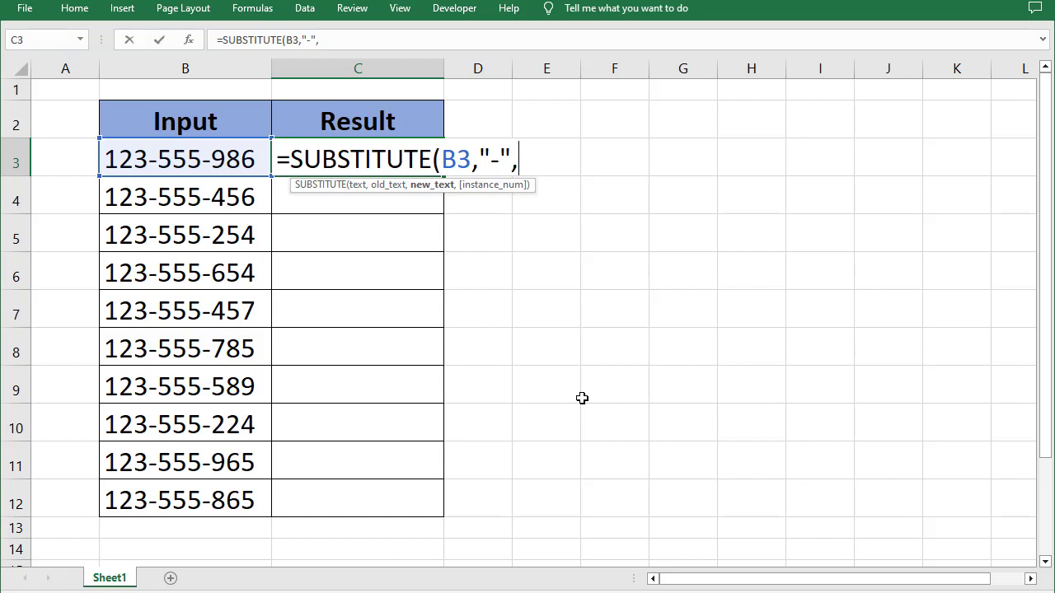
{"action": "type", "text": "\"\""}
{"action": "type", "text": ")"}
{"action": "key", "text": "Return"}
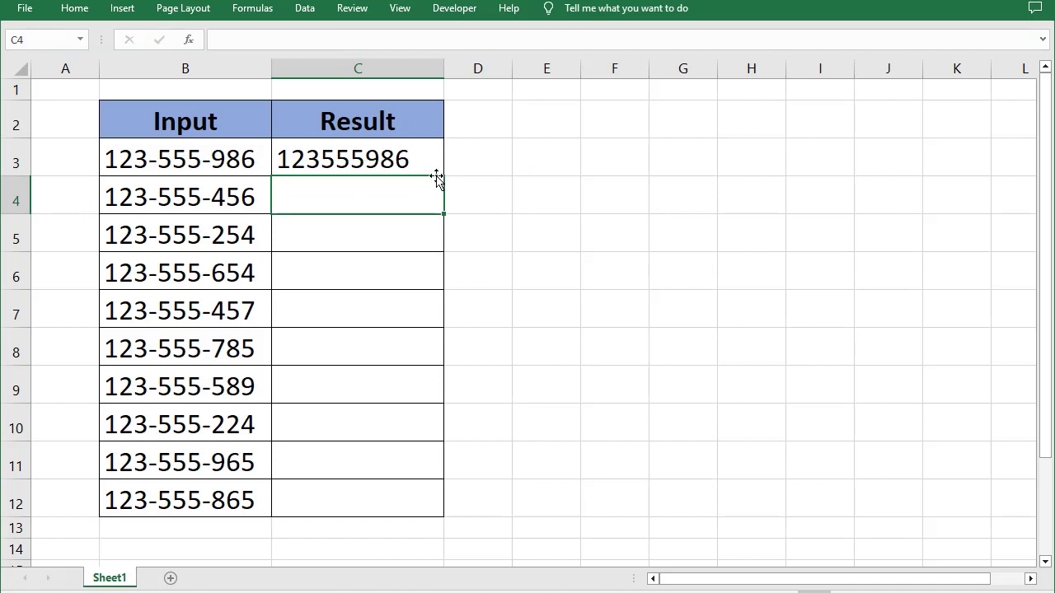
Fill the C3 SUBSTITUTE formula down through C12
{"action": "left_click", "coordinate": [250, 170]}
{"action": "left_click", "coordinate": [362, 168]}
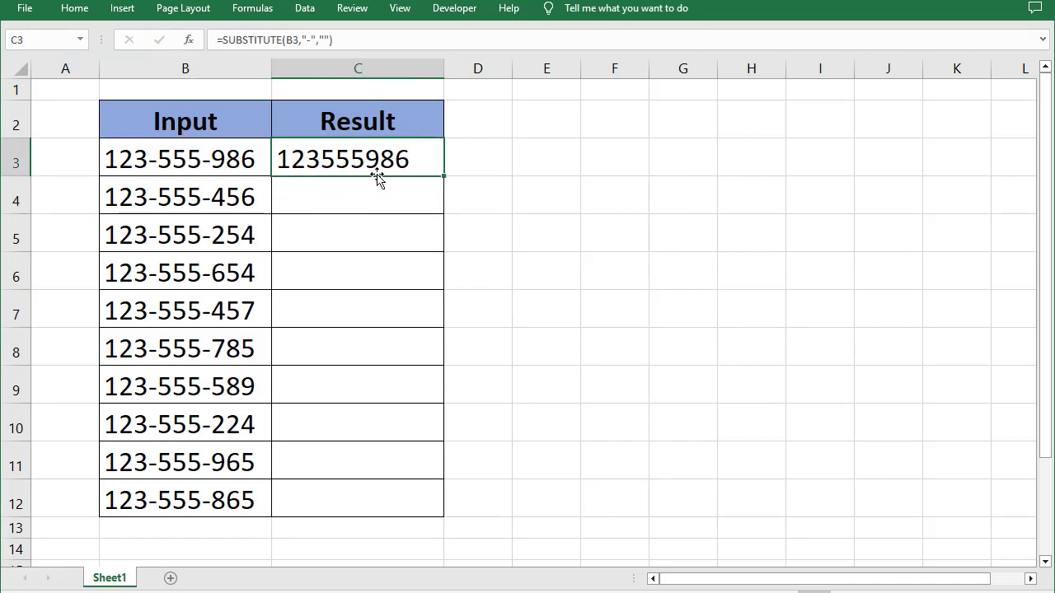
{"action": "double_click", "coordinate": [444, 176]}
{"action": "left_click", "coordinate": [426, 331]}
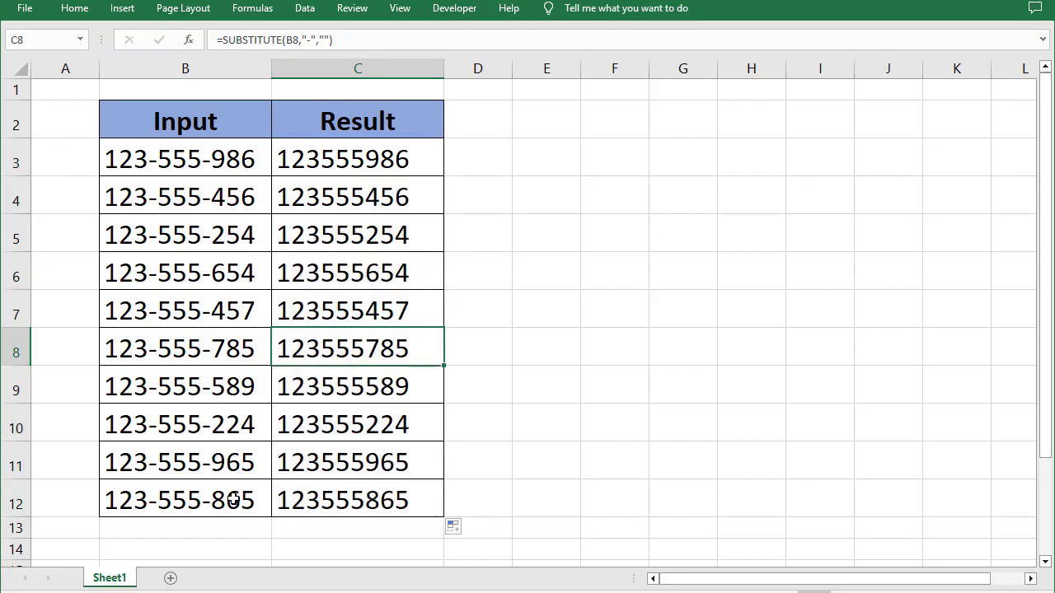
Select C3:C12 and delete the dash-free results
{"action": "left_click_drag", "start_coordinate": [370, 160], "coordinate": [383, 487]}
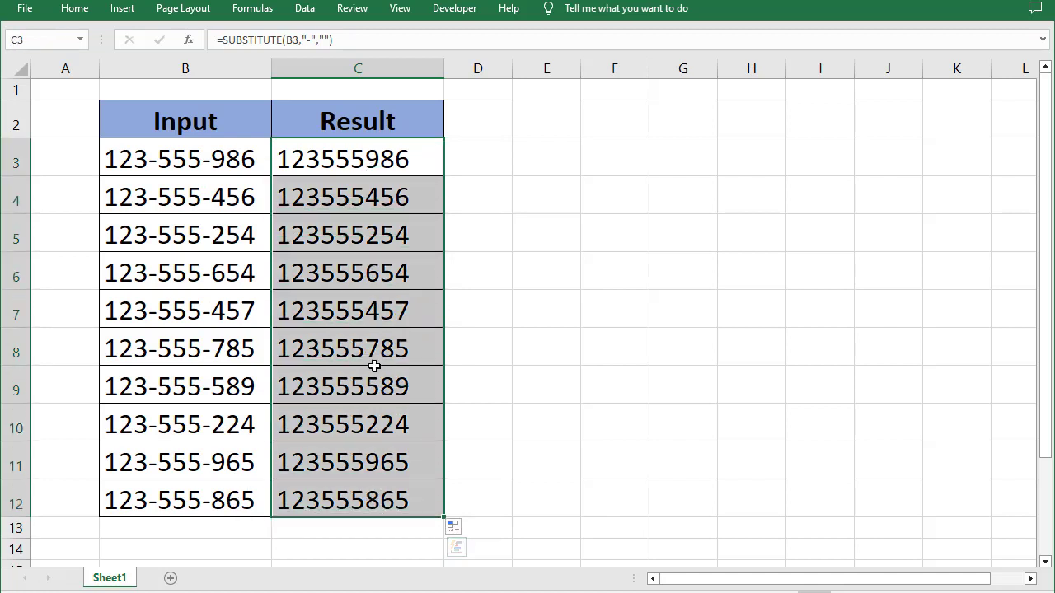
{"action": "left_click_drag", "start_coordinate": [369, 383], "coordinate": [370, 350]}
{"action": "left_click_drag", "start_coordinate": [352, 170], "coordinate": [349, 499]}
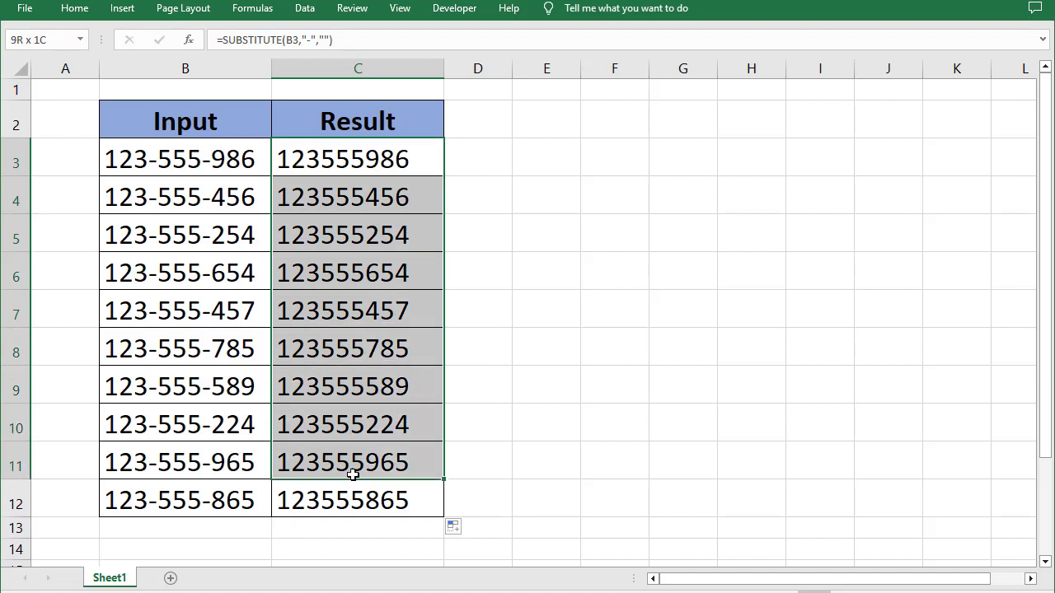
{"action": "key", "text": "Delete"}
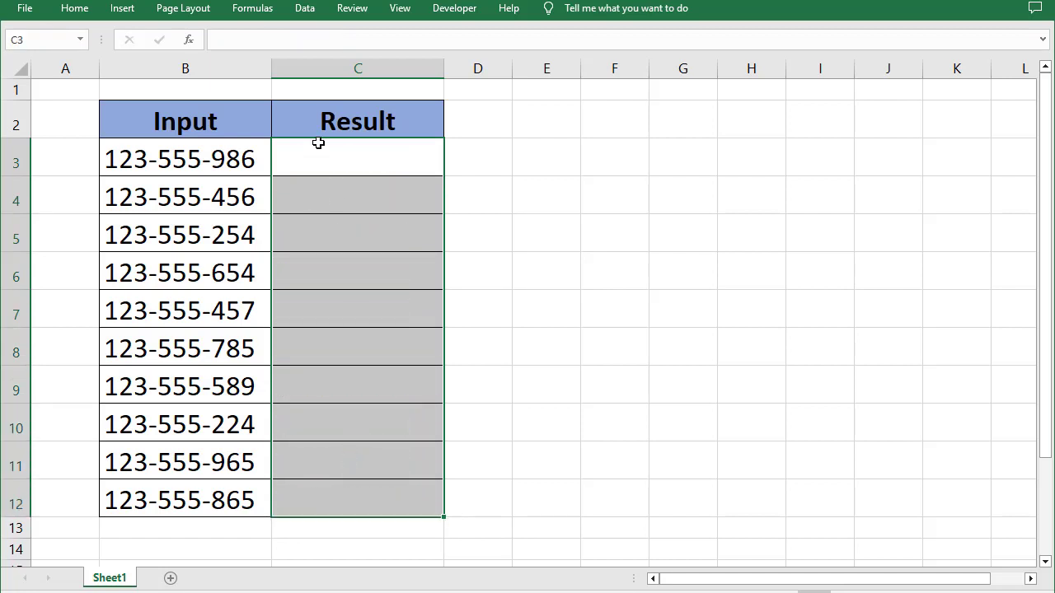
Replace every "-" with nothing across the sheet via Find and Replace, making 20 replacements
{"action": "left_click", "coordinate": [314, 160]}
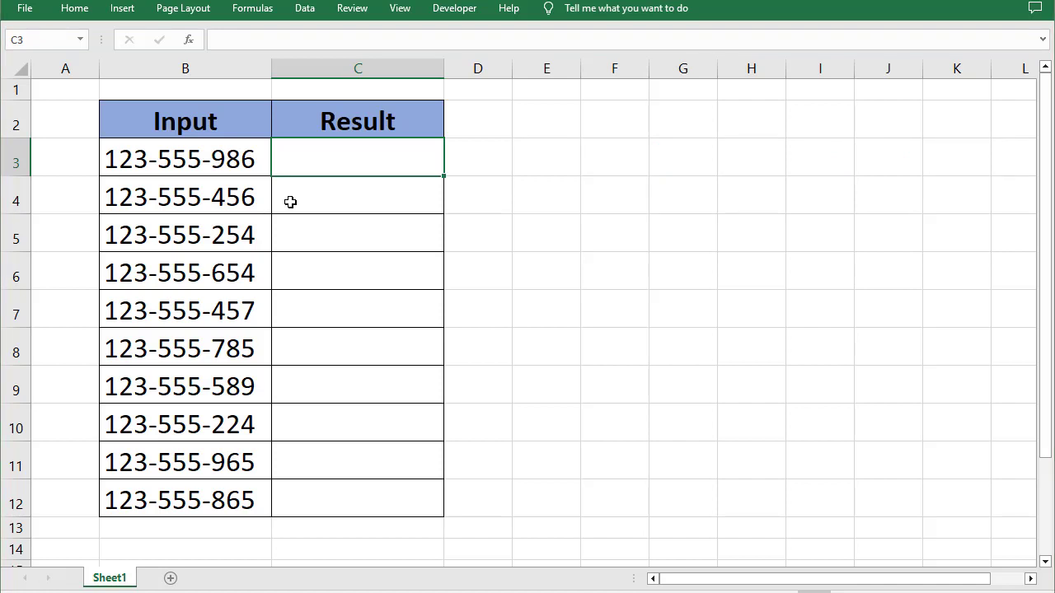
{"action": "key", "text": "ctrl+h"}
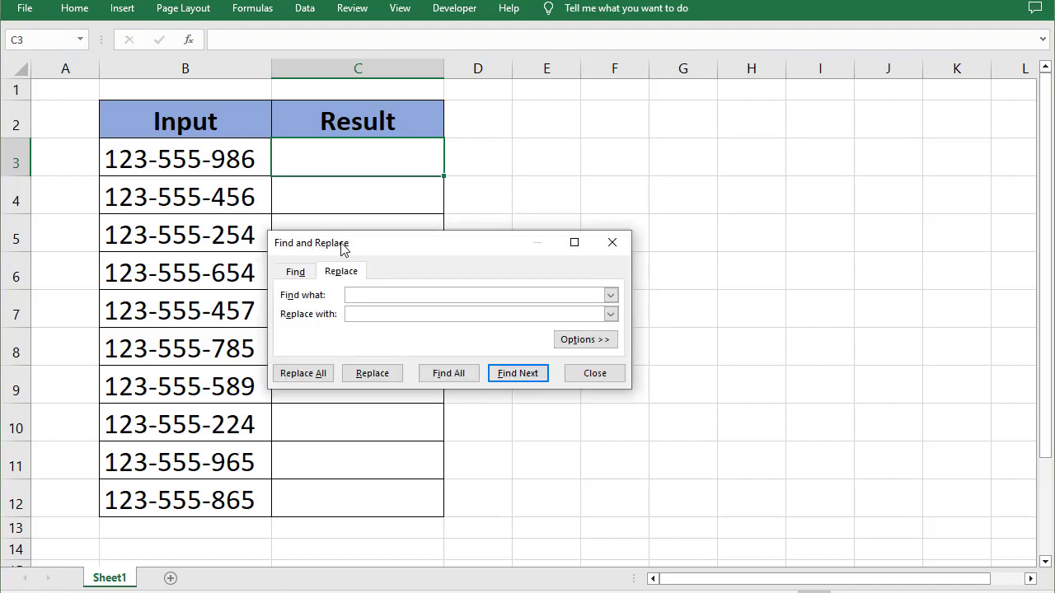
{"action": "left_click_drag", "start_coordinate": [351, 250], "coordinate": [344, 206]}
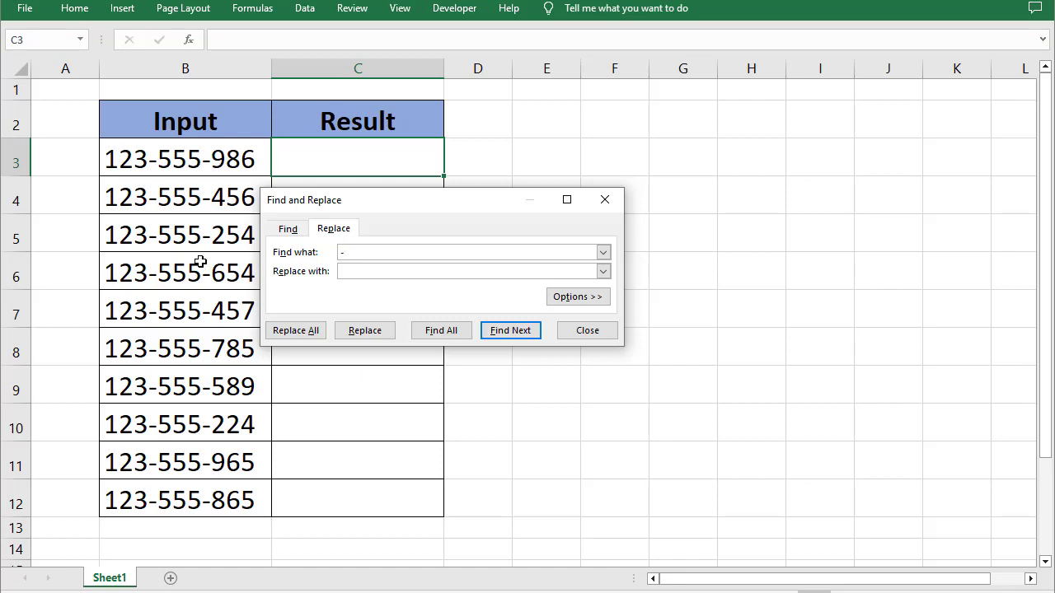
{"action": "left_click", "coordinate": [344, 272]}
{"action": "left_click", "coordinate": [304, 334]}
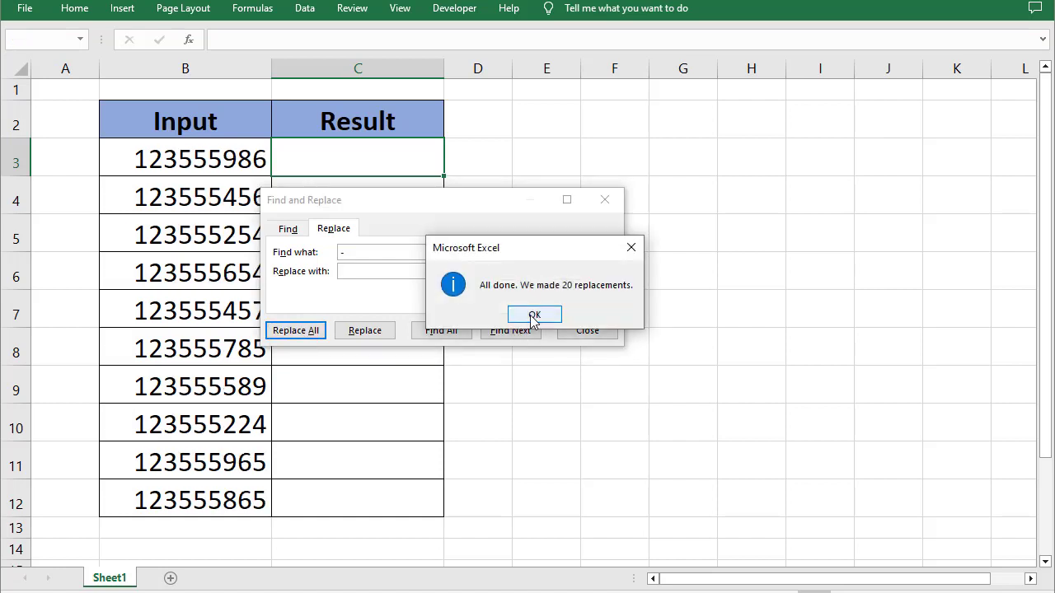
{"action": "left_click", "coordinate": [534, 316]}
{"action": "left_click", "coordinate": [620, 199]}
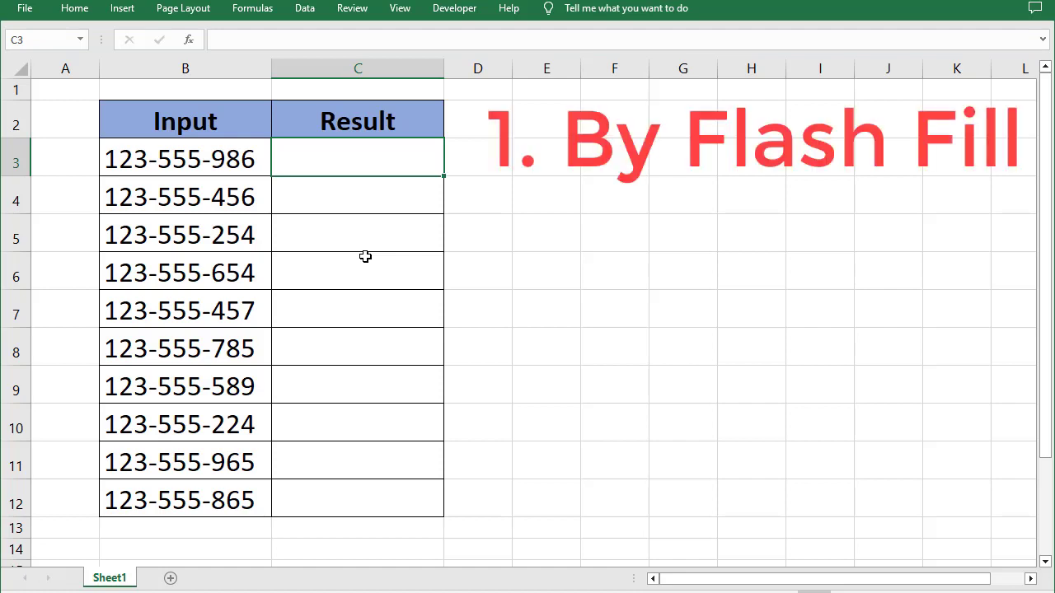
Type the example 123555986 in C3, then Flash Fill C4:C12 with Ctrl+E
{"action": "type", "text": "12"}
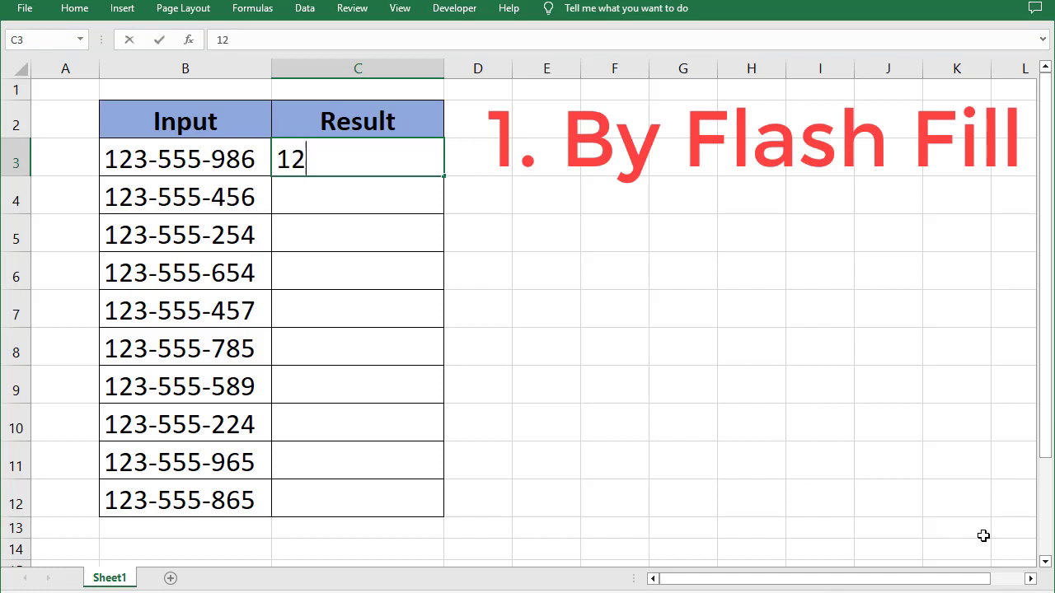
{"action": "type", "text": "3"}
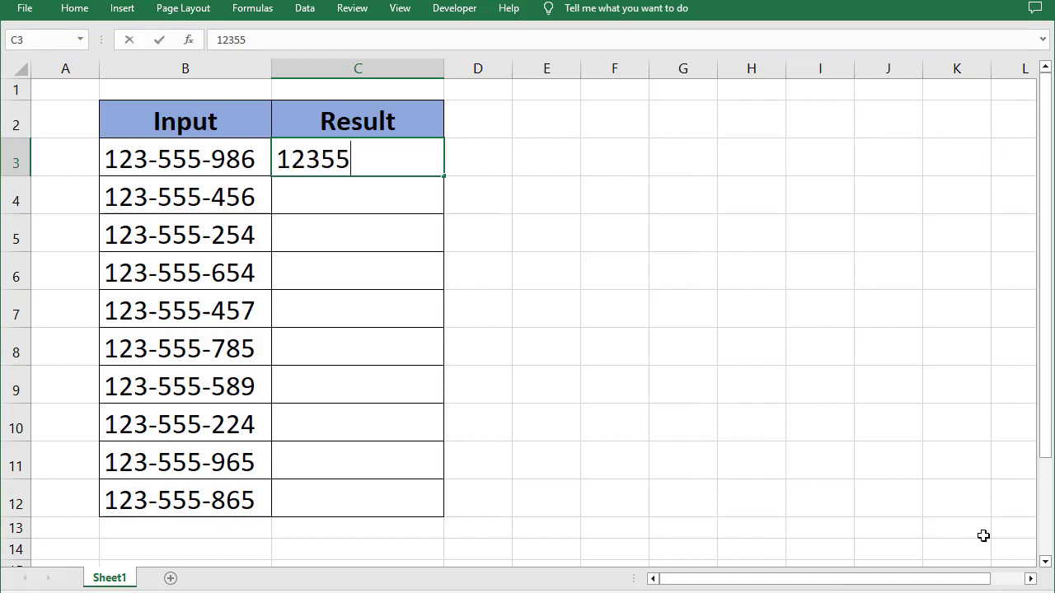
{"action": "type", "text": "555"}
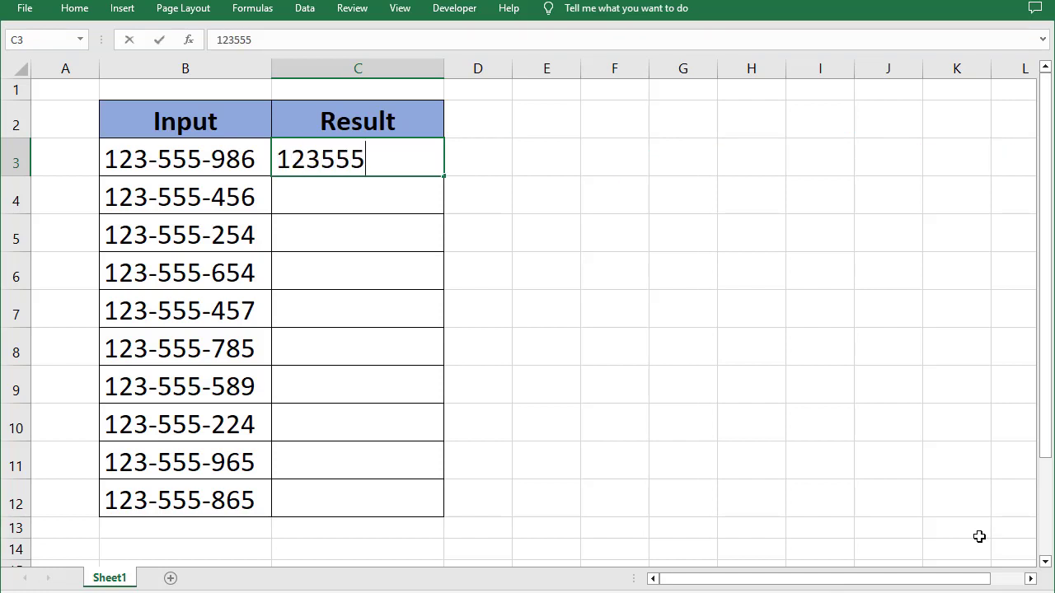
{"action": "type", "text": "9"}
{"action": "type", "text": "86"}
{"action": "key", "text": "Return"}
{"action": "key", "text": "Up"}
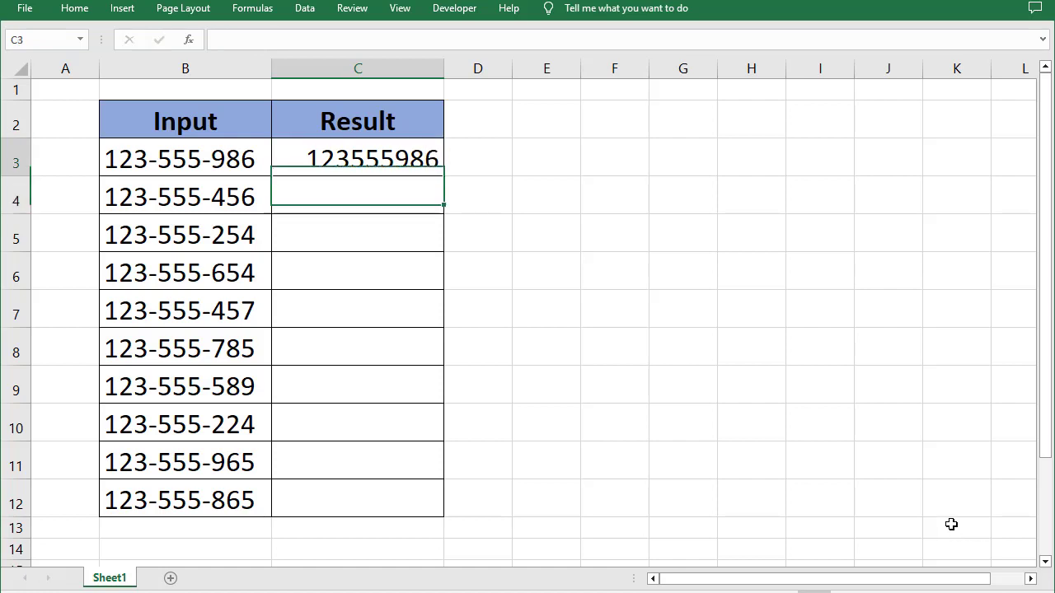
{"action": "key", "text": "Down"}
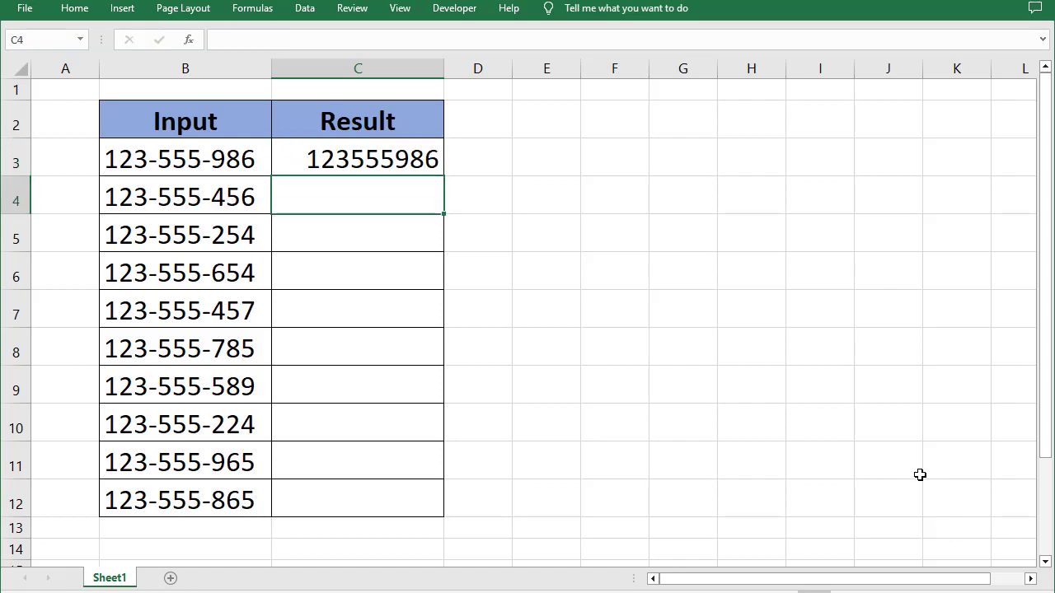
{"action": "key", "text": "ctrl+e"}
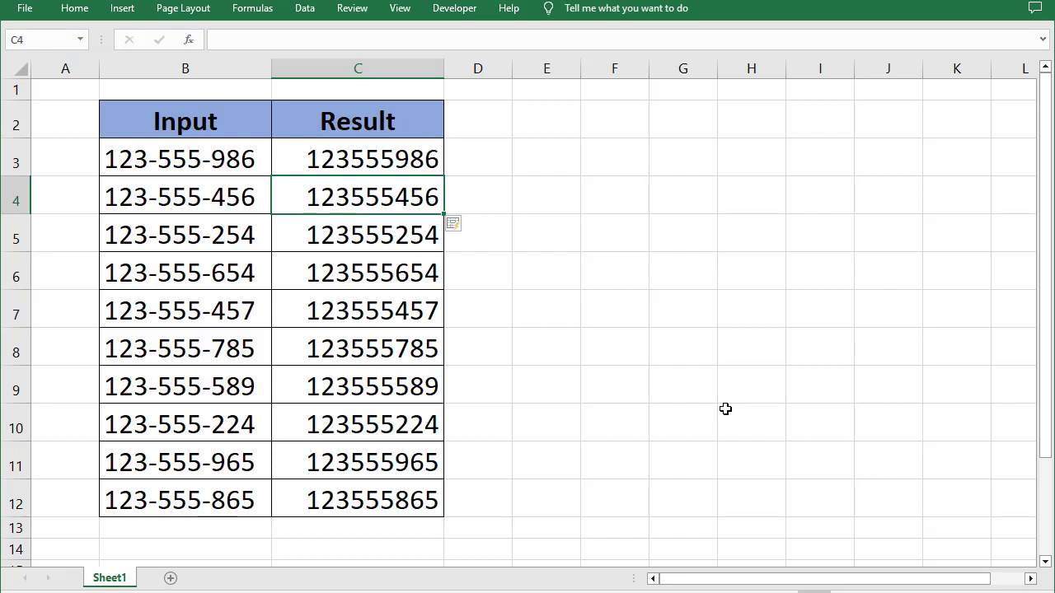